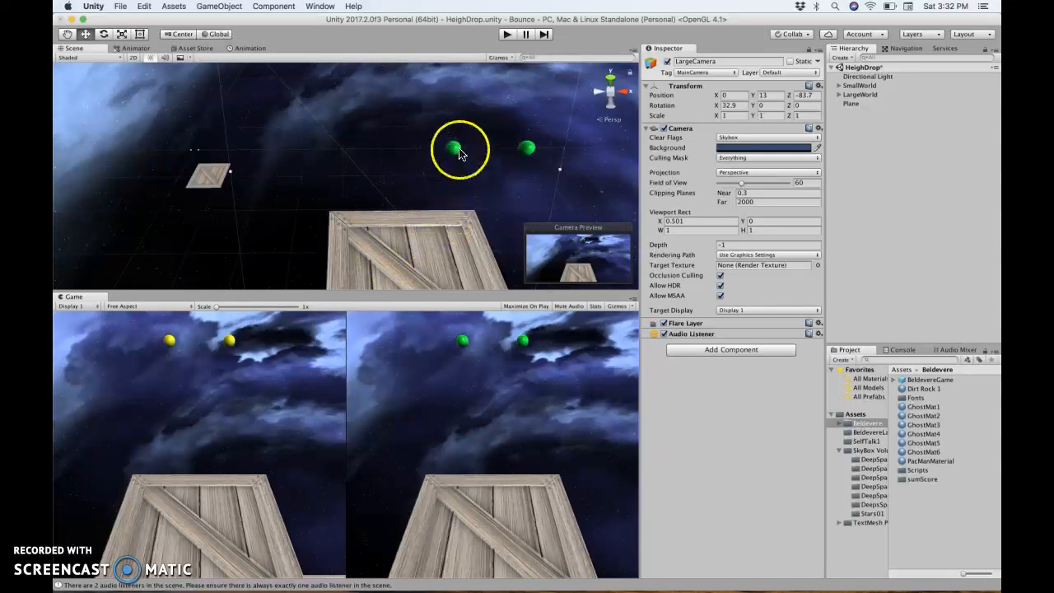
- Expand SmallWorld and LargeWorld in the scene hierarchy and inspect the settings of their two cameras
left_click_drag(404, 242, 388, 203, "alt")
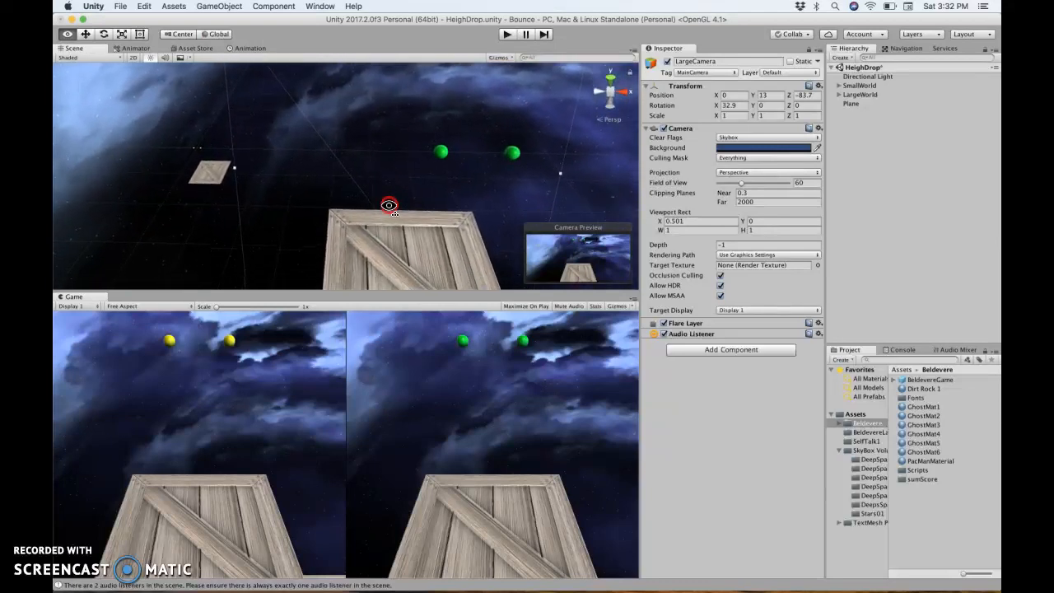
left_click(212, 181)
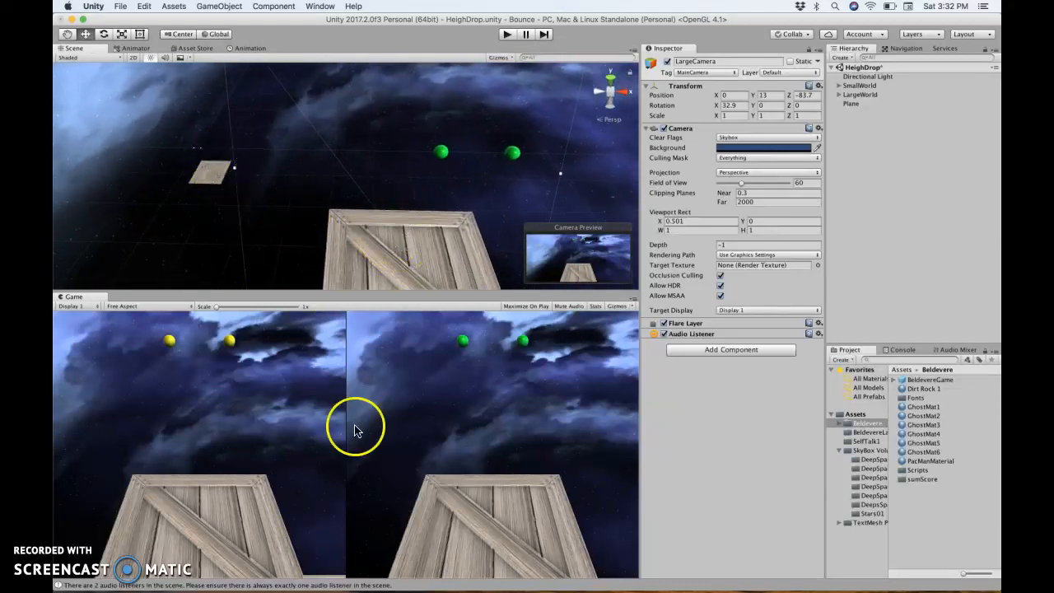
left_click(837, 85)
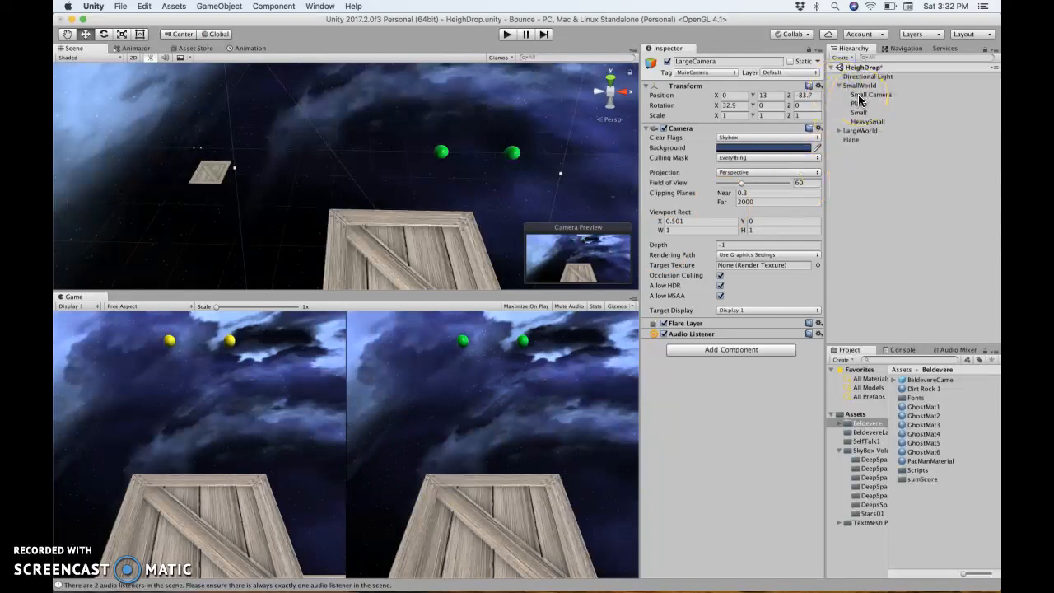
left_click(836, 131)
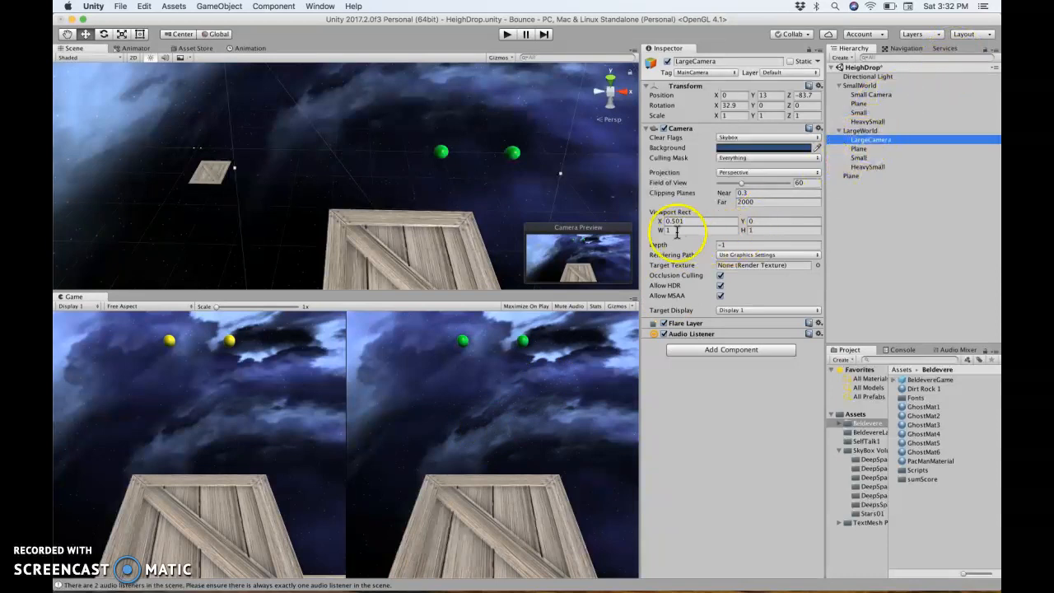
left_click(872, 97)
left_click(871, 140)
- Re-enter 0.501 as the Viewport Rect X value of LargeCamera
left_click(706, 220)
type("0.5")
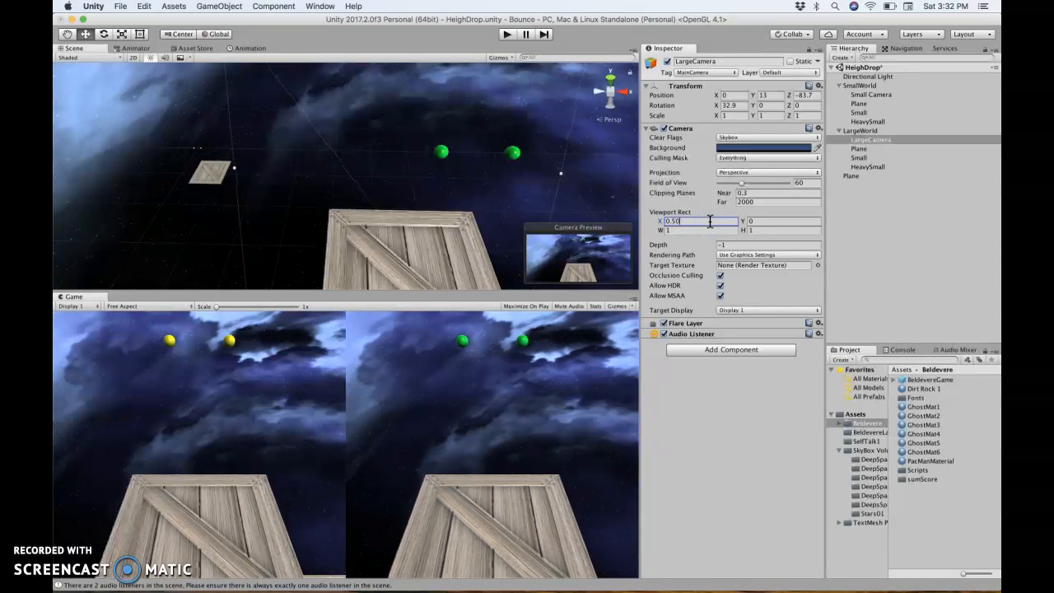
key("BackSpace")
key("BackSpace")
key("BackSpace")
type(".501")
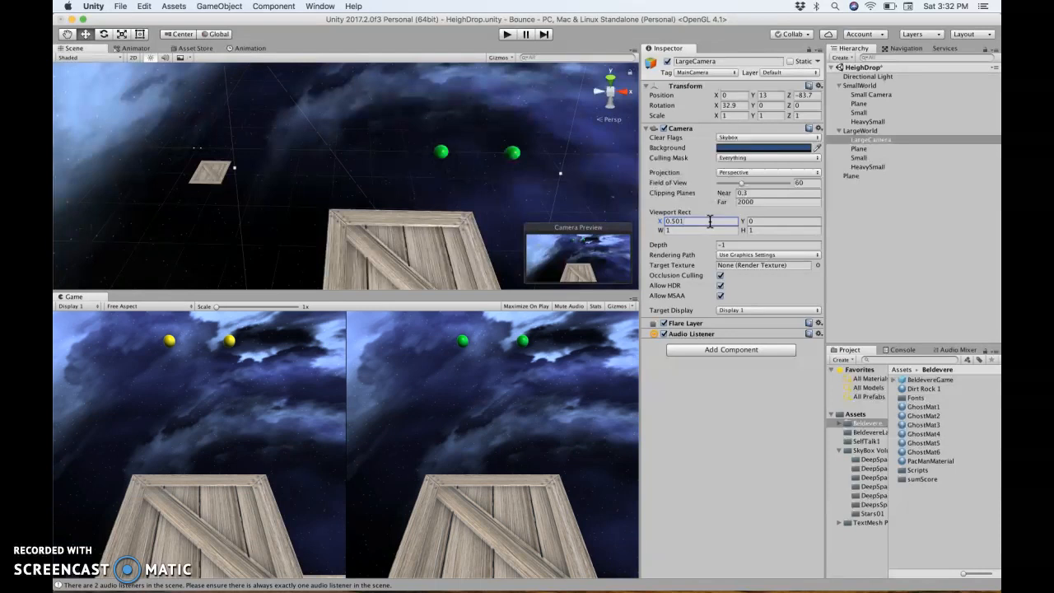
- Compare the planes and the Small spheres of SmallWorld and LargeWorld in their component settings
left_click(860, 85)
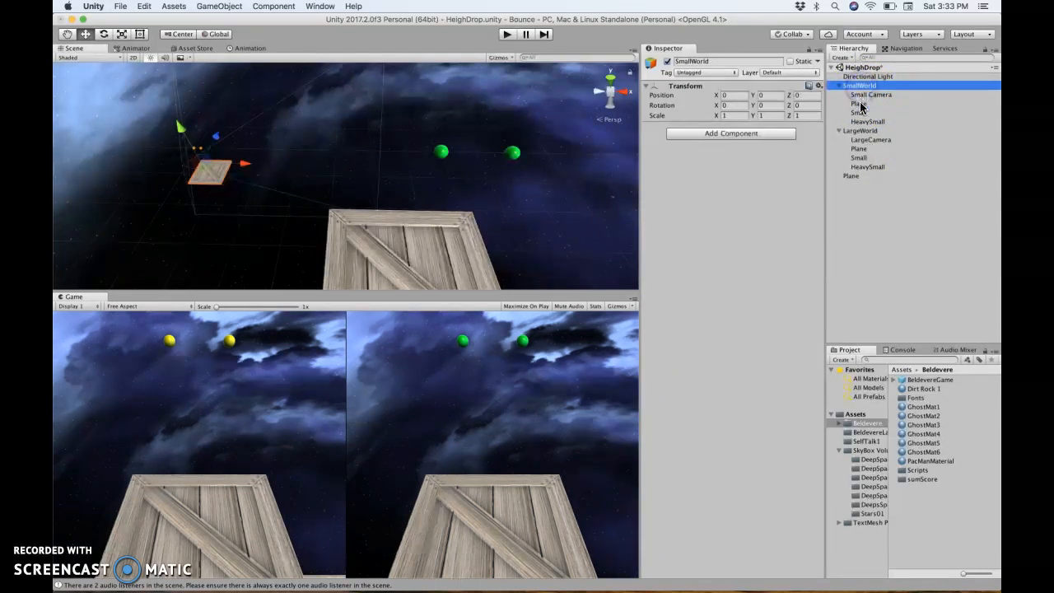
left_click(858, 103)
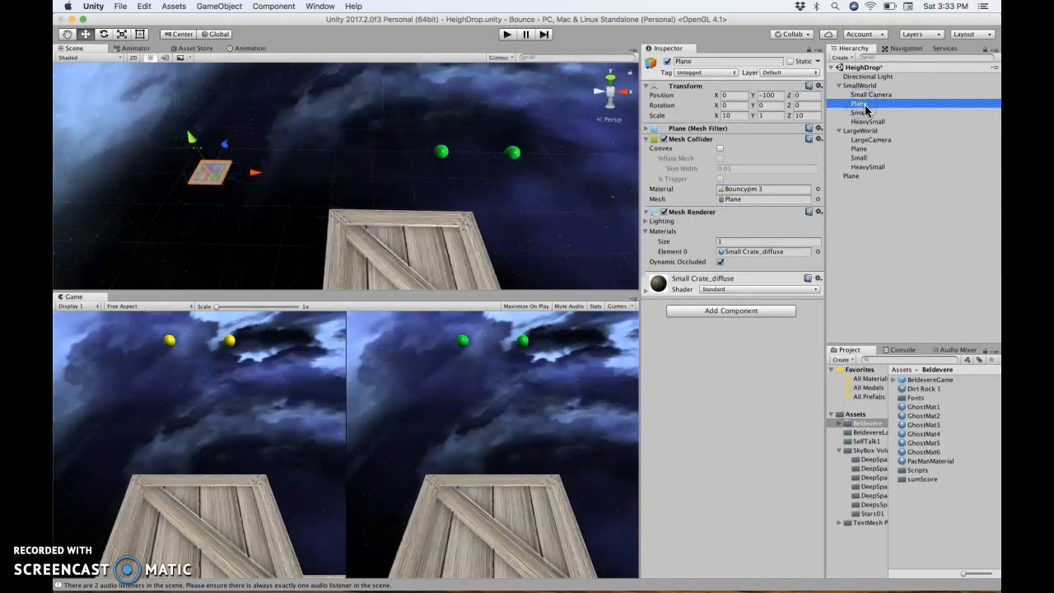
left_click(858, 148)
left_click(859, 104)
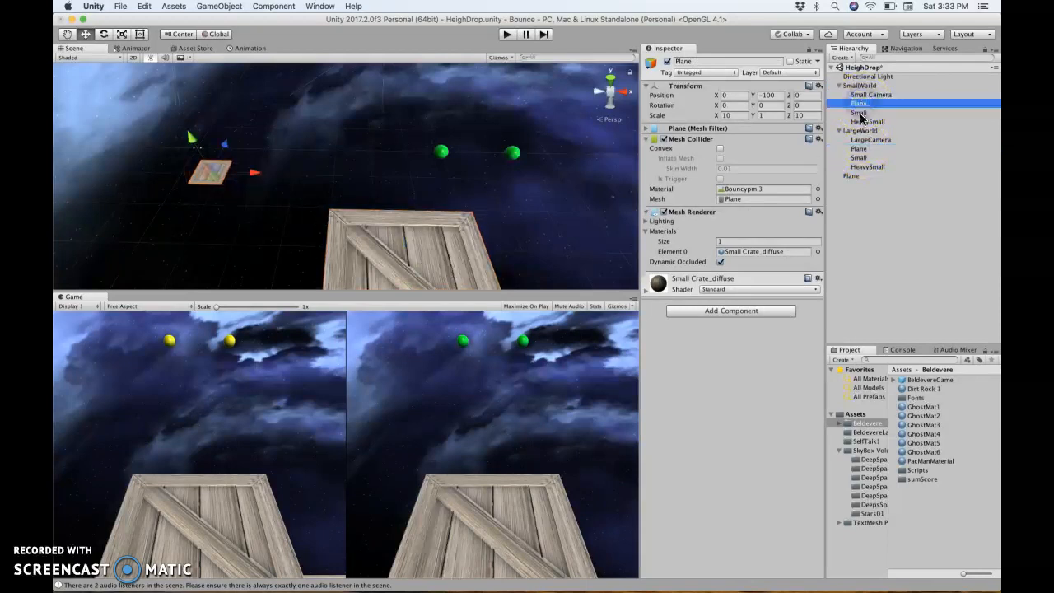
left_click(859, 149)
left_click(859, 157)
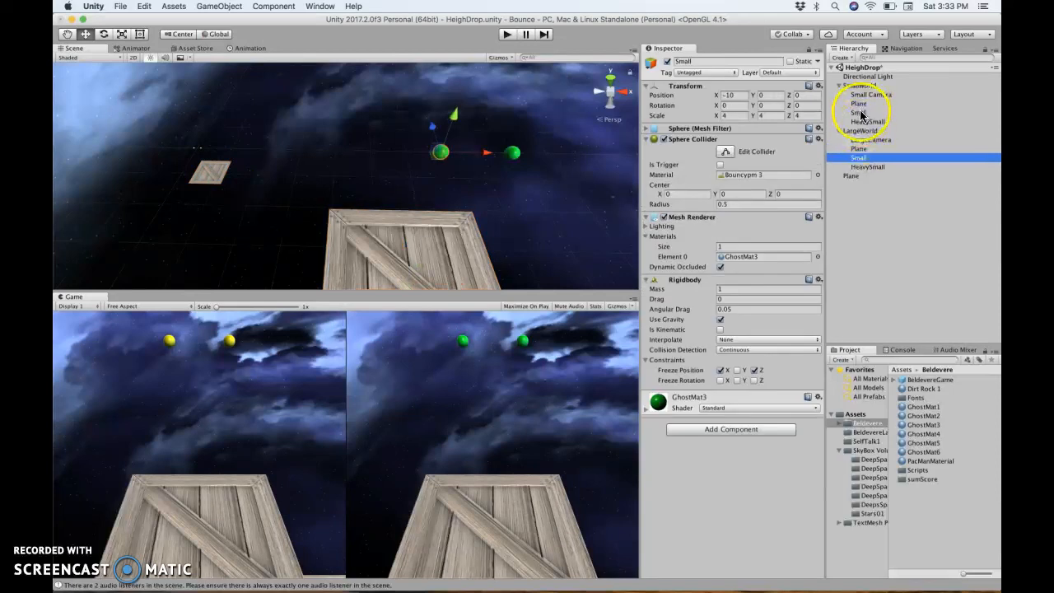
left_click(858, 112)
- Rename LargeWorld's Small sphere to Large and its HeavySmall sphere to HeavyLarge
left_click(860, 157)
left_click(859, 158)
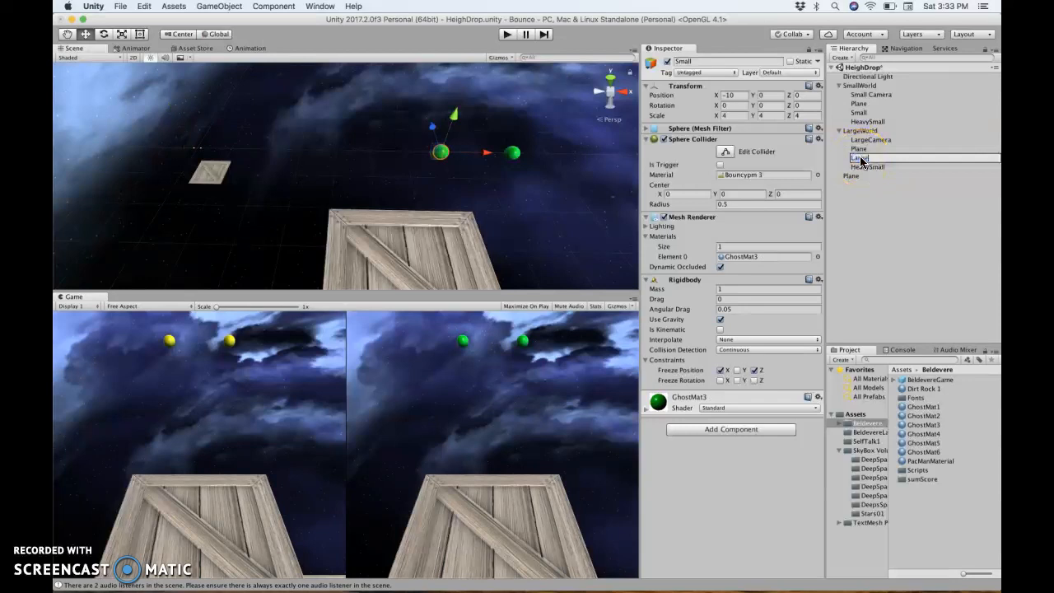
type("Large")
key("Return")
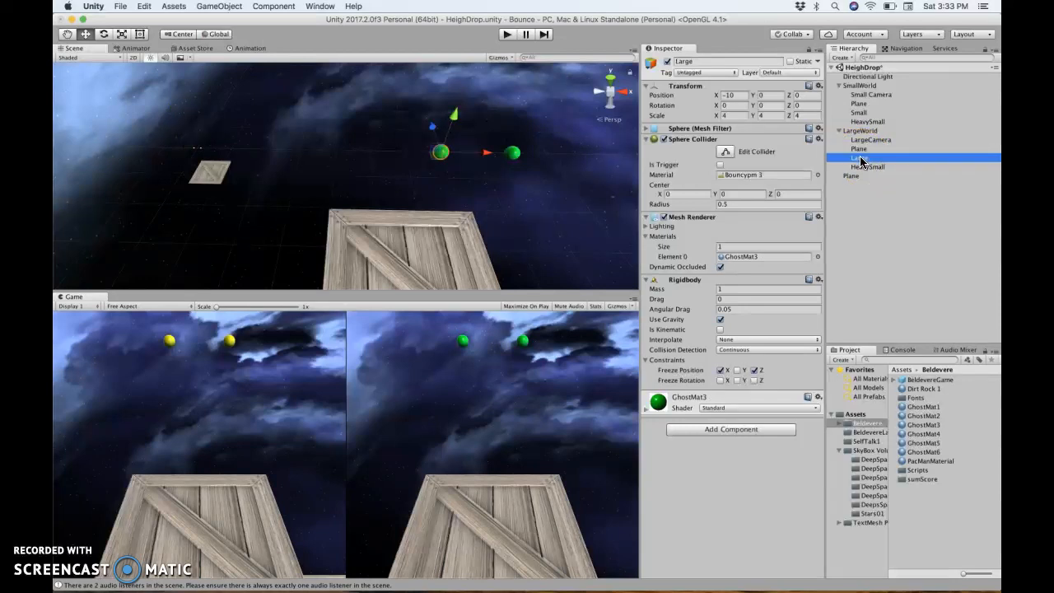
left_click(862, 162)
left_click(861, 162)
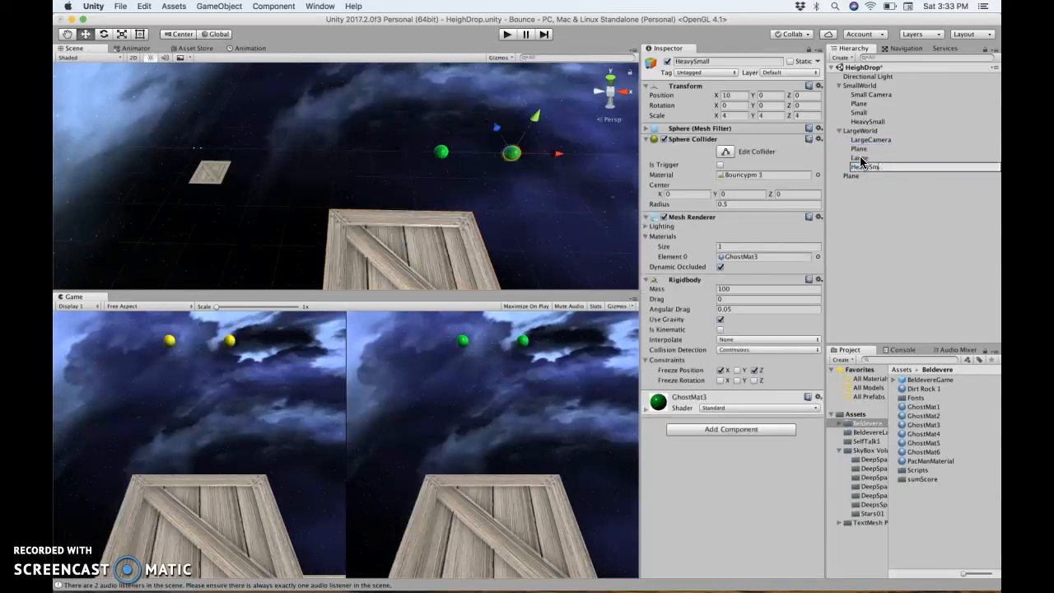
type("HeavyLarge")
key("Return")
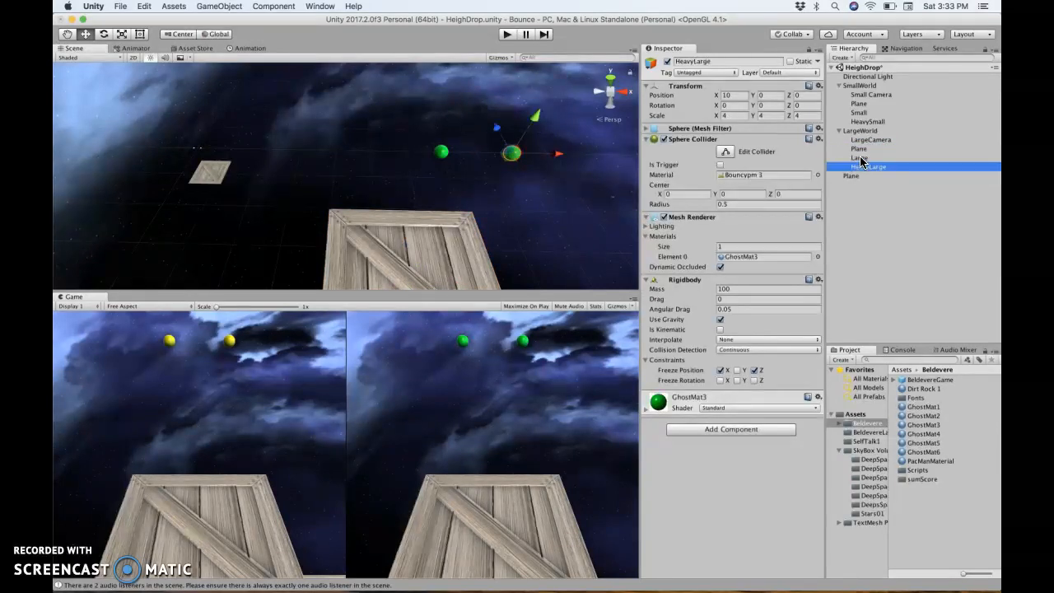
- Compare the transform, material and rigidbody settings of the Small and Large spheres
left_click(860, 157)
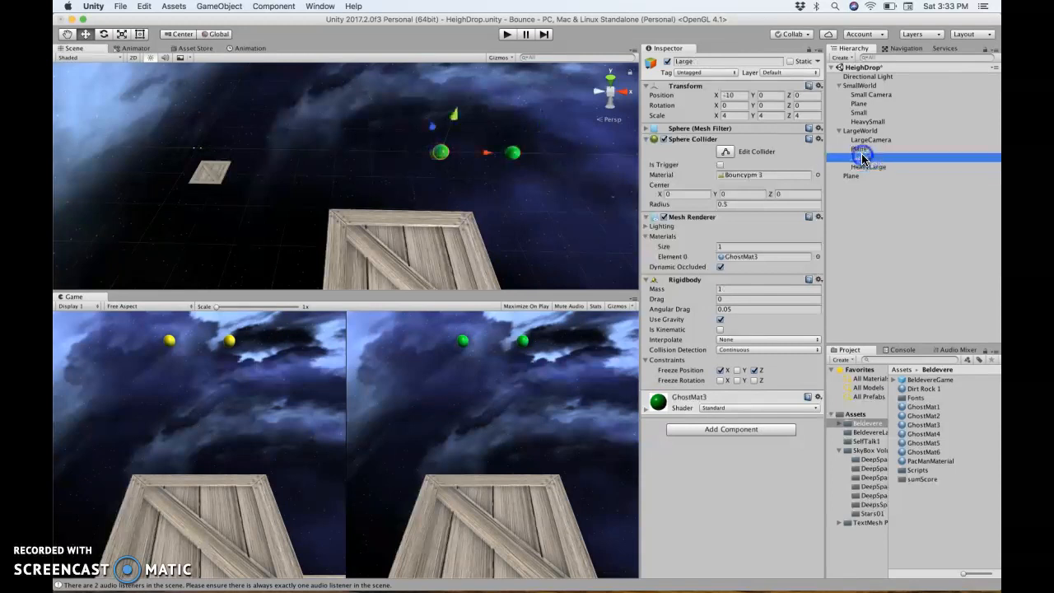
left_click(861, 112)
left_click(860, 157)
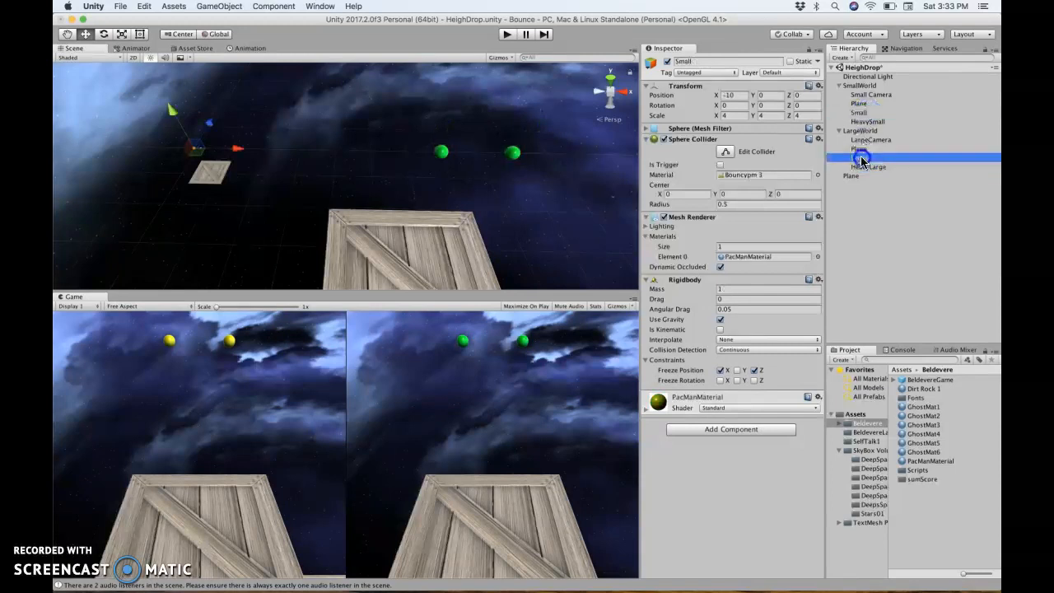
left_click(861, 113)
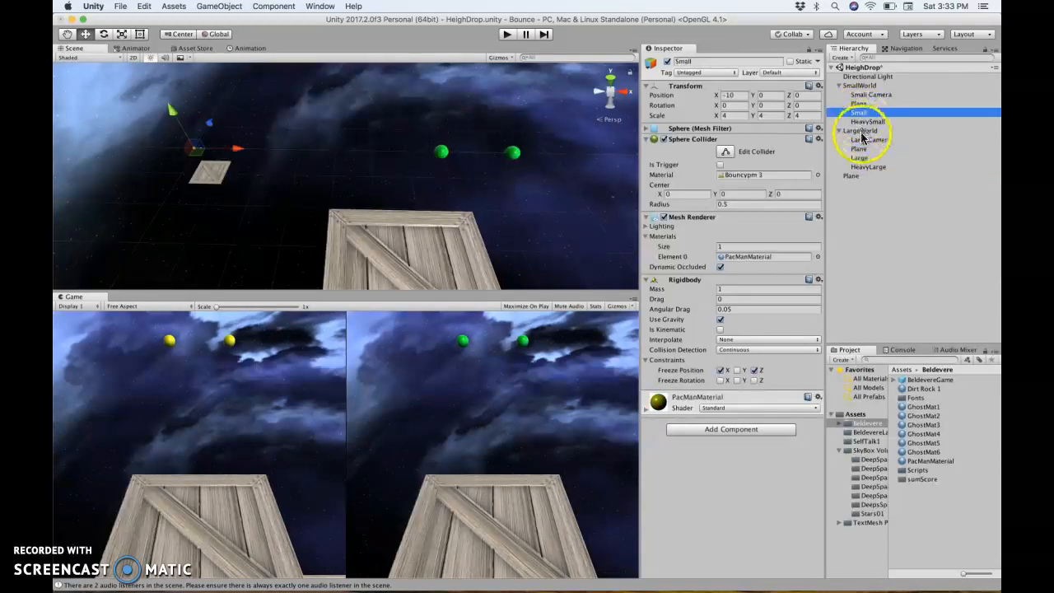
left_click(859, 158)
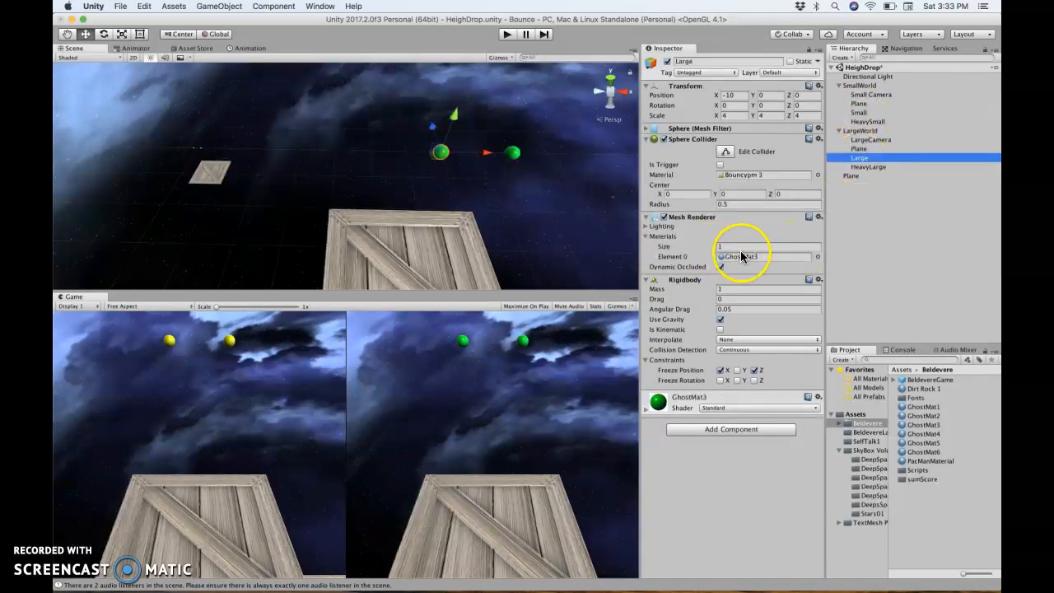
left_click(858, 114)
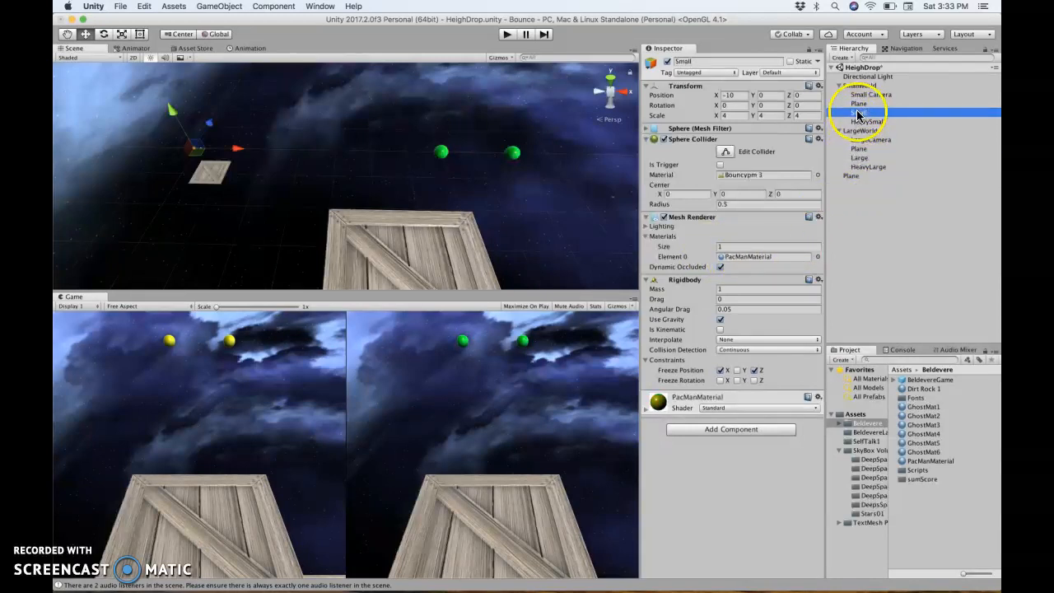
- Compare the transform and rigidbody settings of the HeavySmall and HeavyLarge spheres
left_click(860, 166)
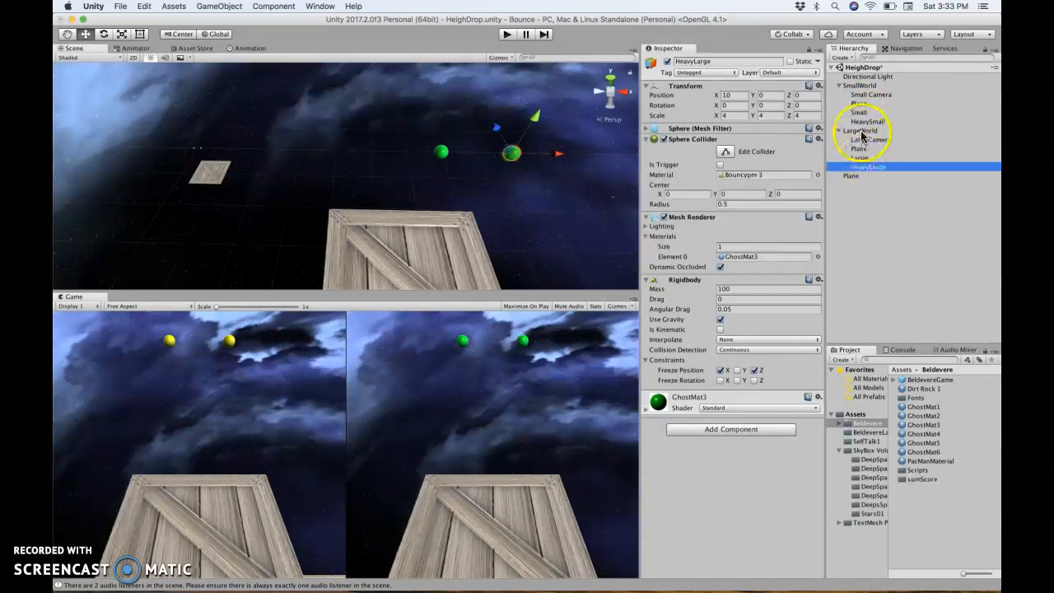
left_click(863, 124)
left_click(864, 166)
left_click(866, 122)
left_click(866, 167)
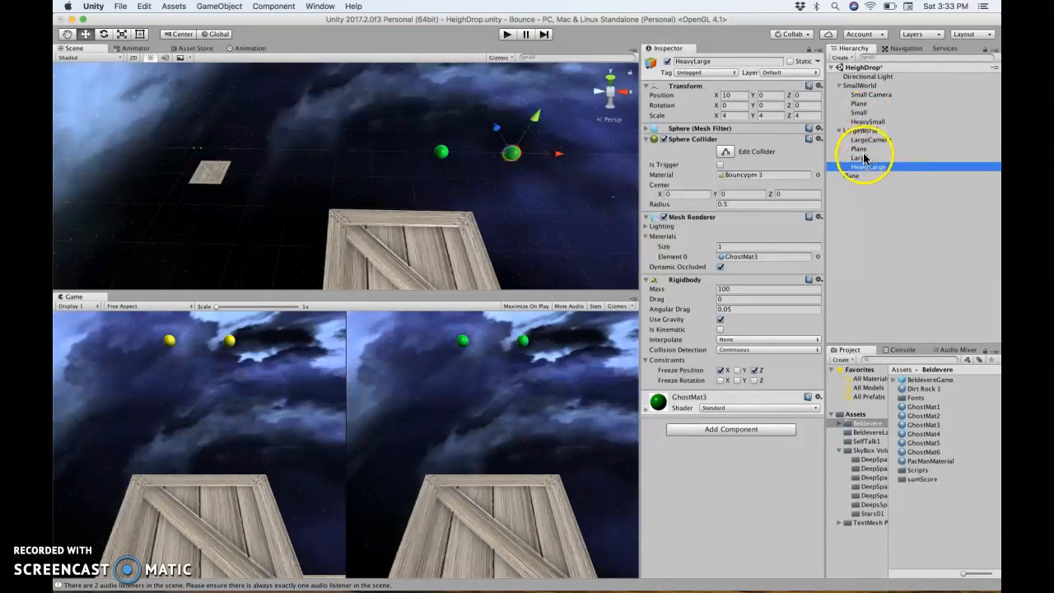
- Compare the planes of the two worlds, and the settings of Small Camera and LargeCamera
left_click(861, 149)
left_click(863, 105)
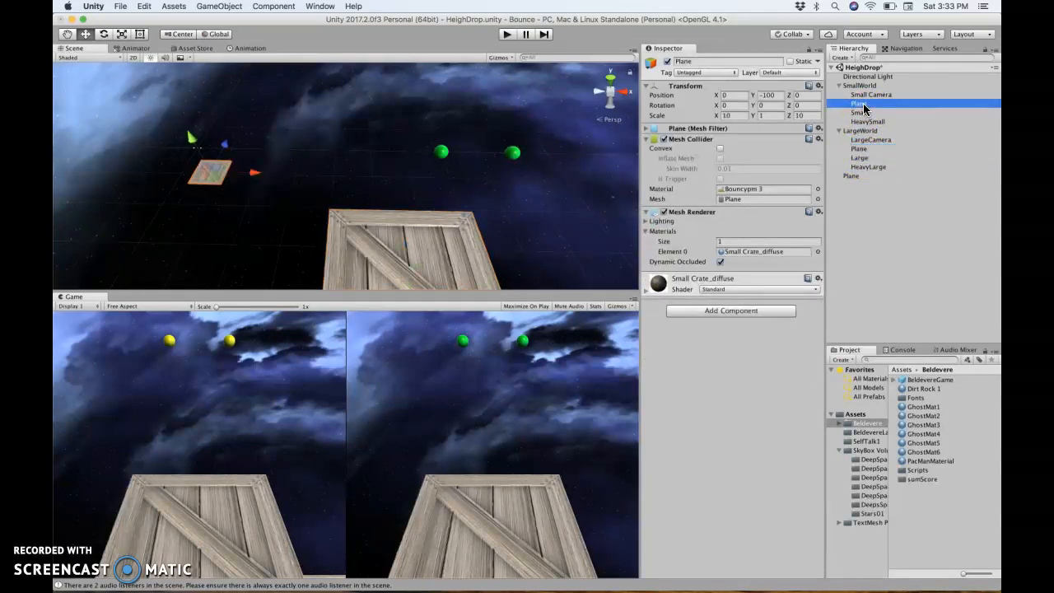
left_click(861, 149)
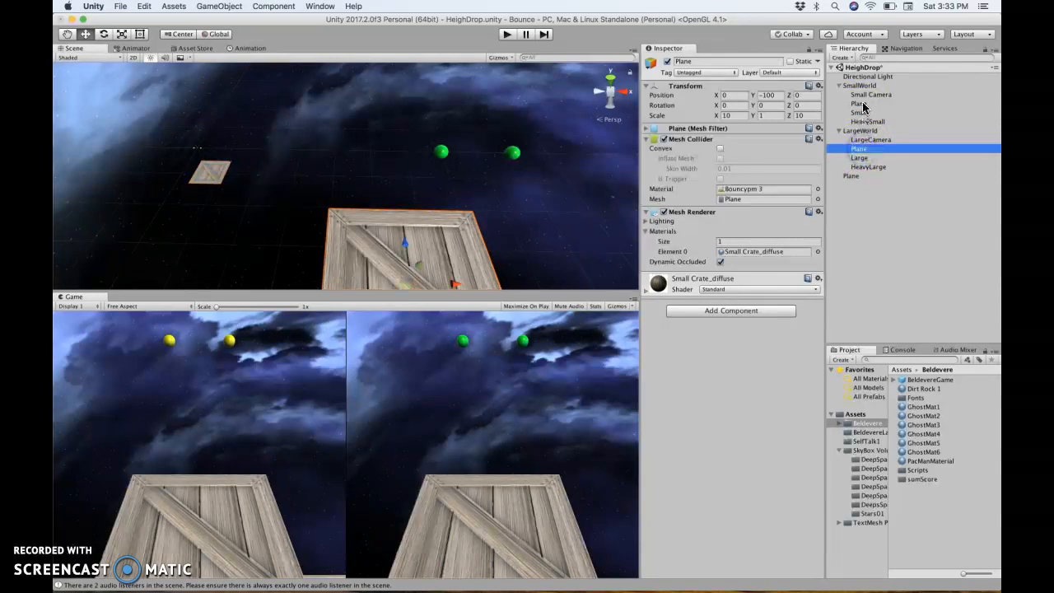
left_click(862, 105)
left_click(866, 95)
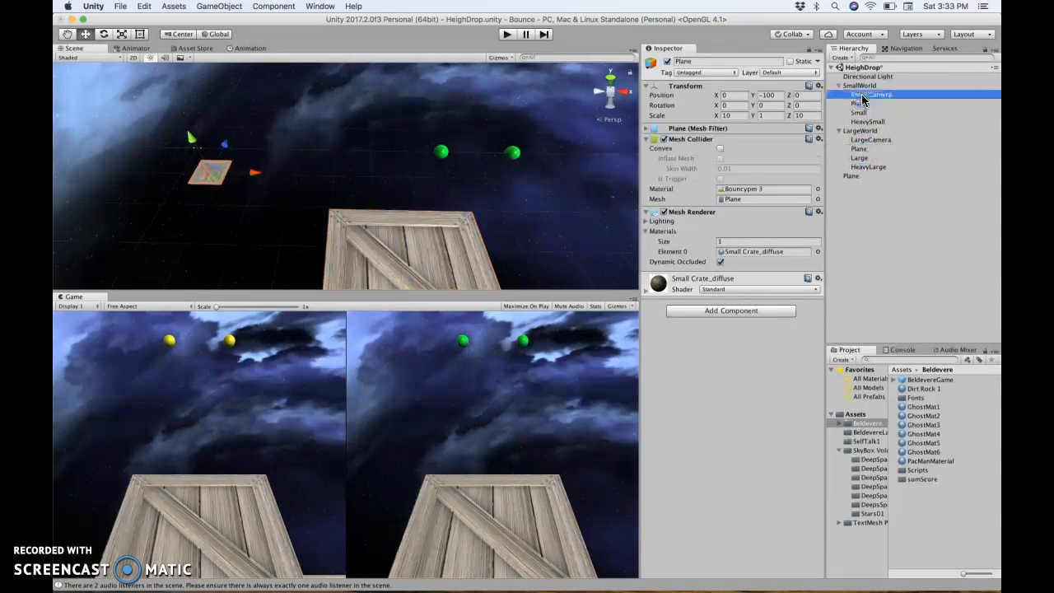
left_click(866, 140)
left_click(861, 95)
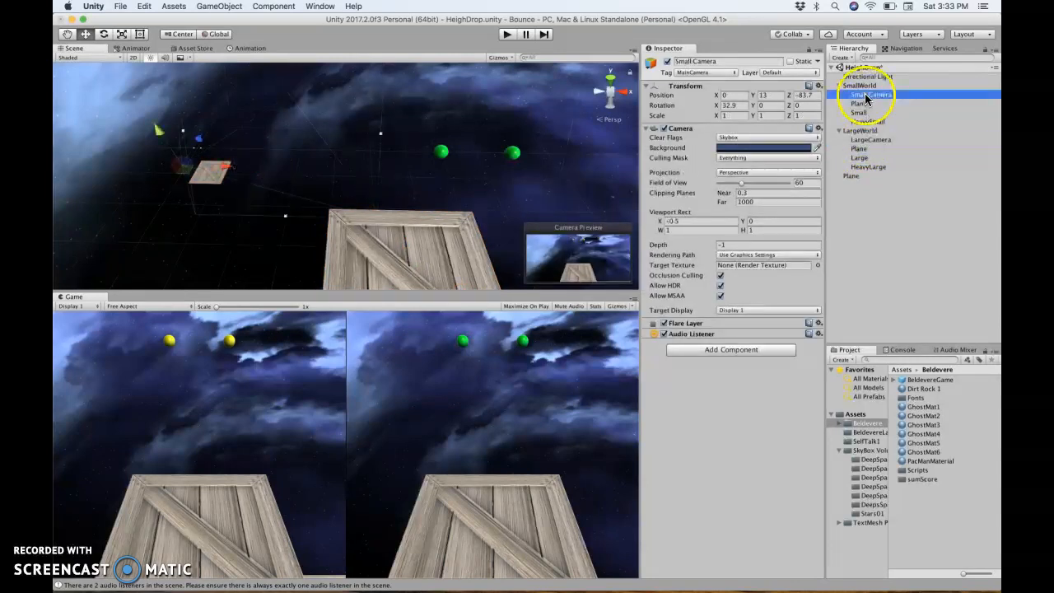
left_click(868, 140)
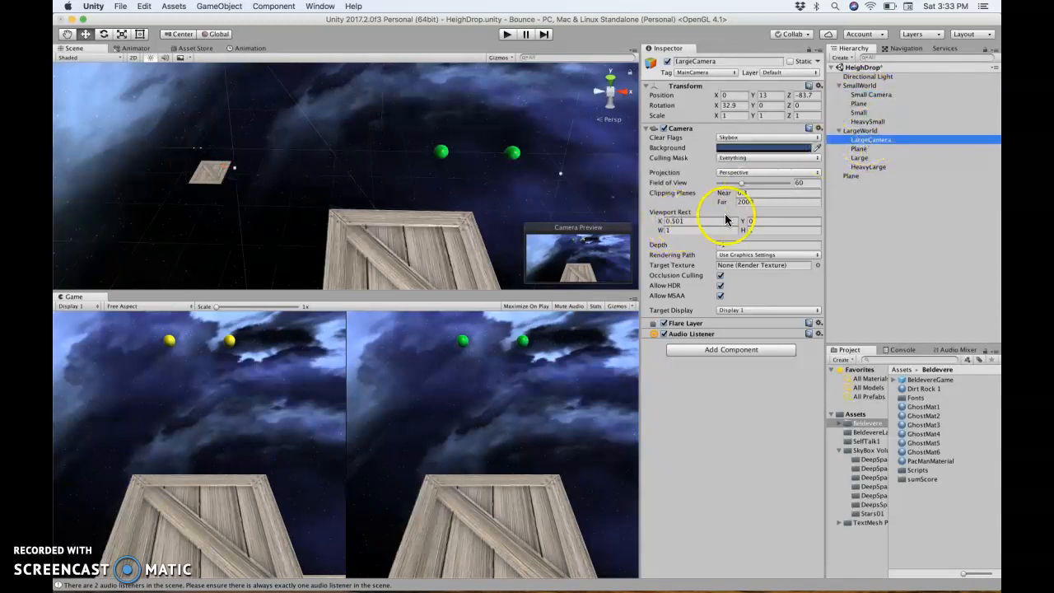
- Compare the position and scale of the SmallWorld and LargeWorld parent objects
left_click(859, 131)
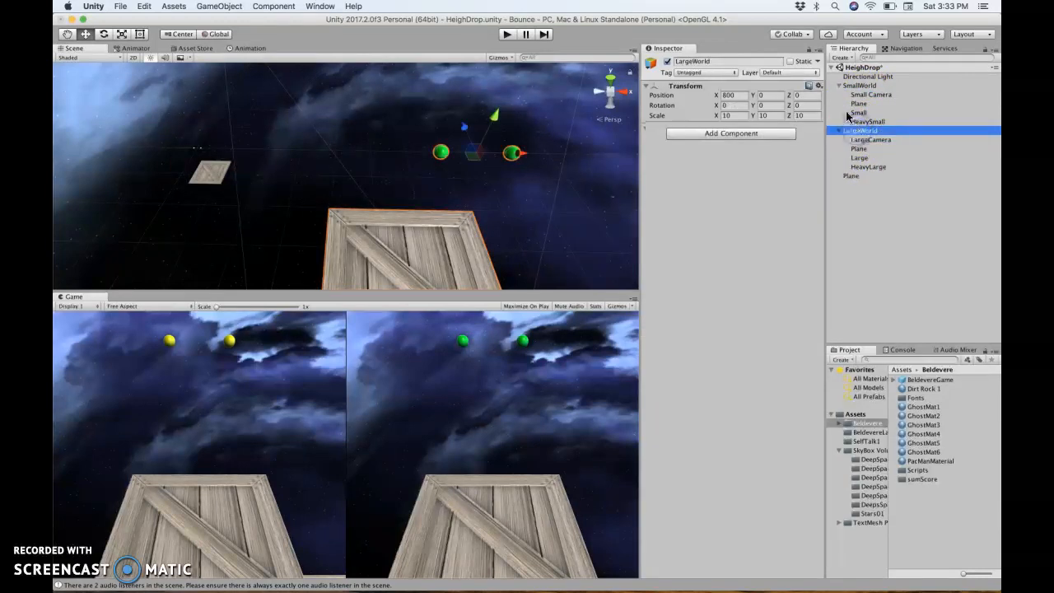
left_click(854, 85)
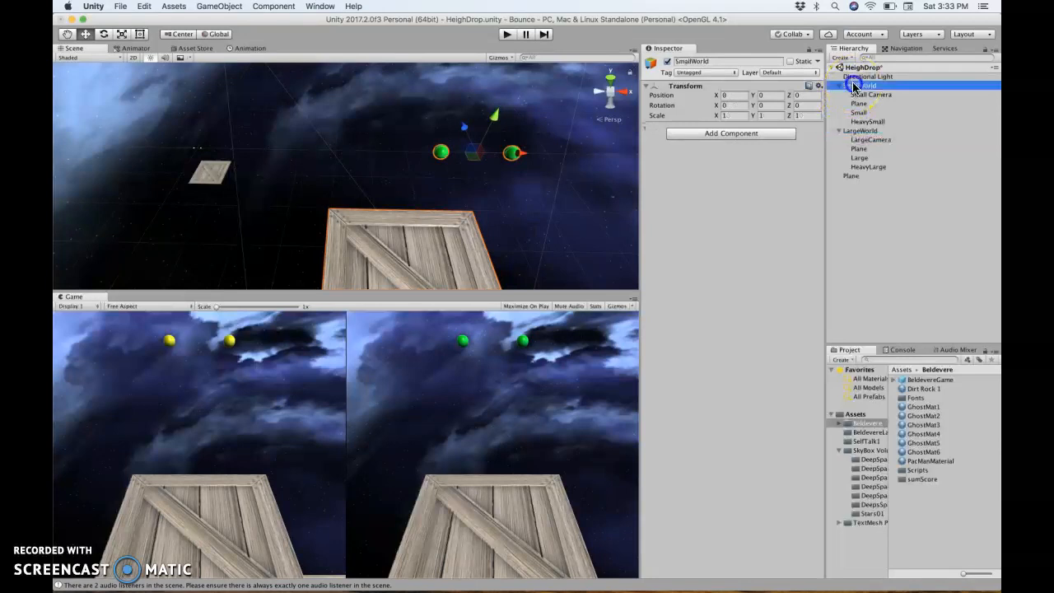
left_click(855, 131)
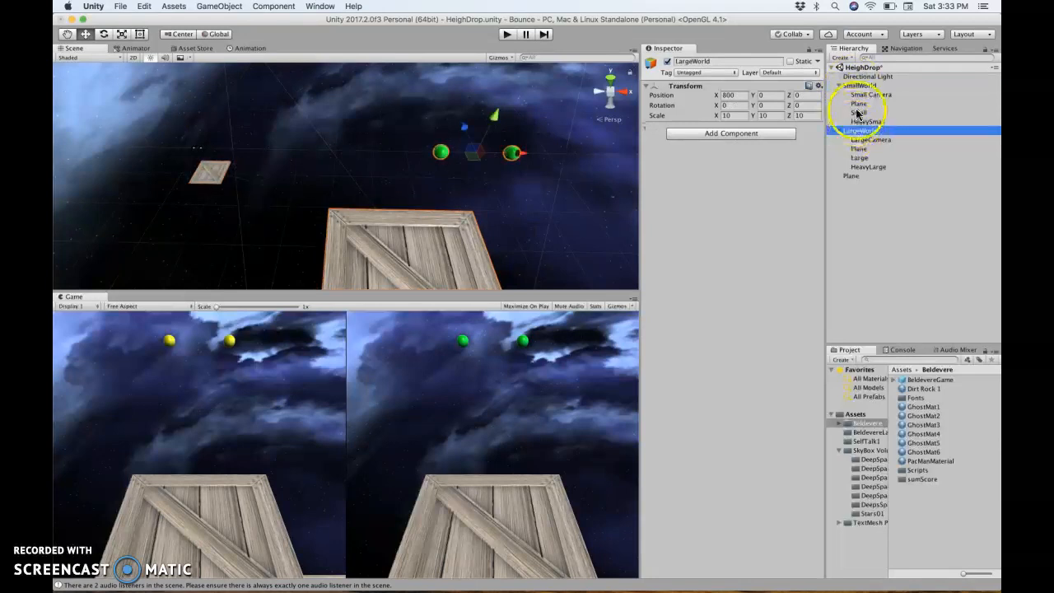
left_click(859, 88)
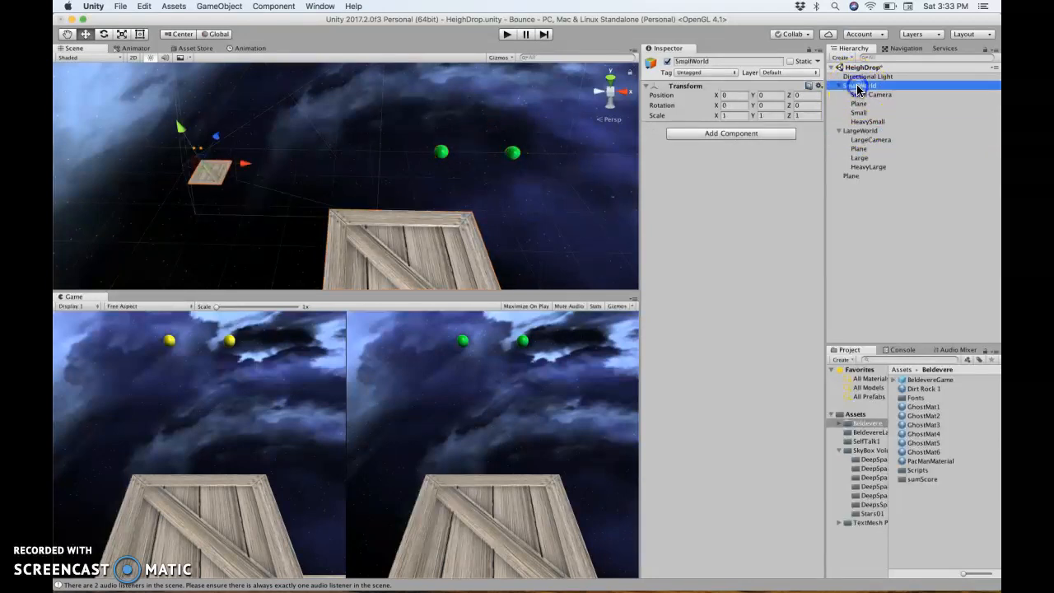
left_click(854, 131)
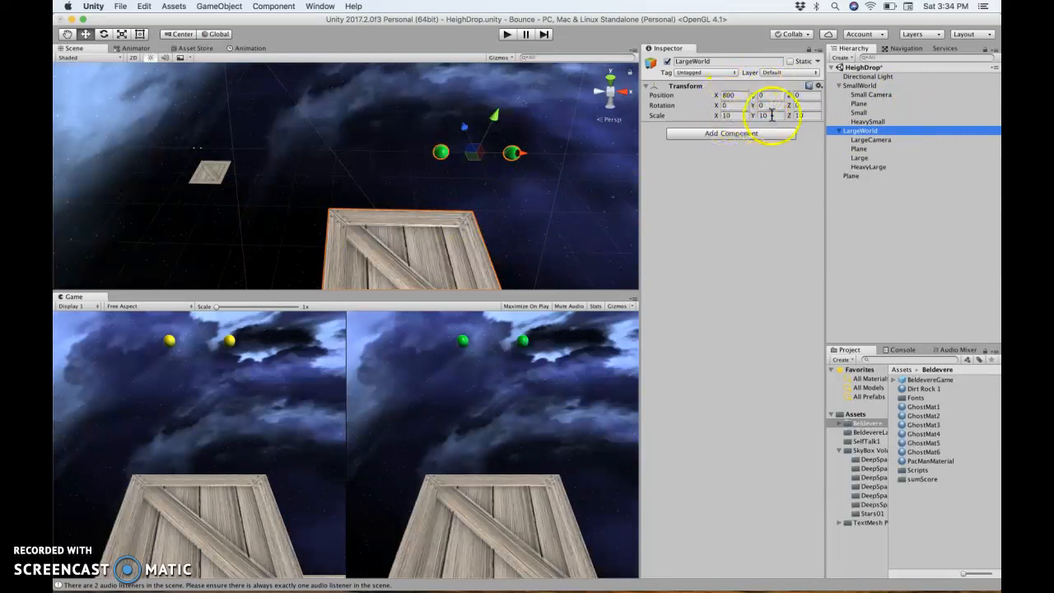
left_click(862, 87)
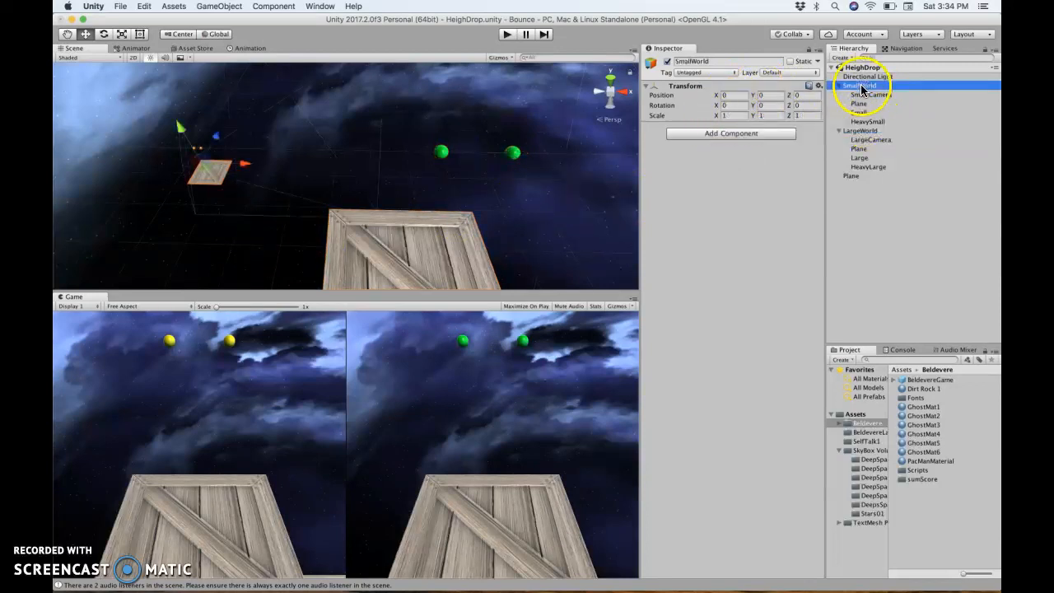
left_click(858, 132)
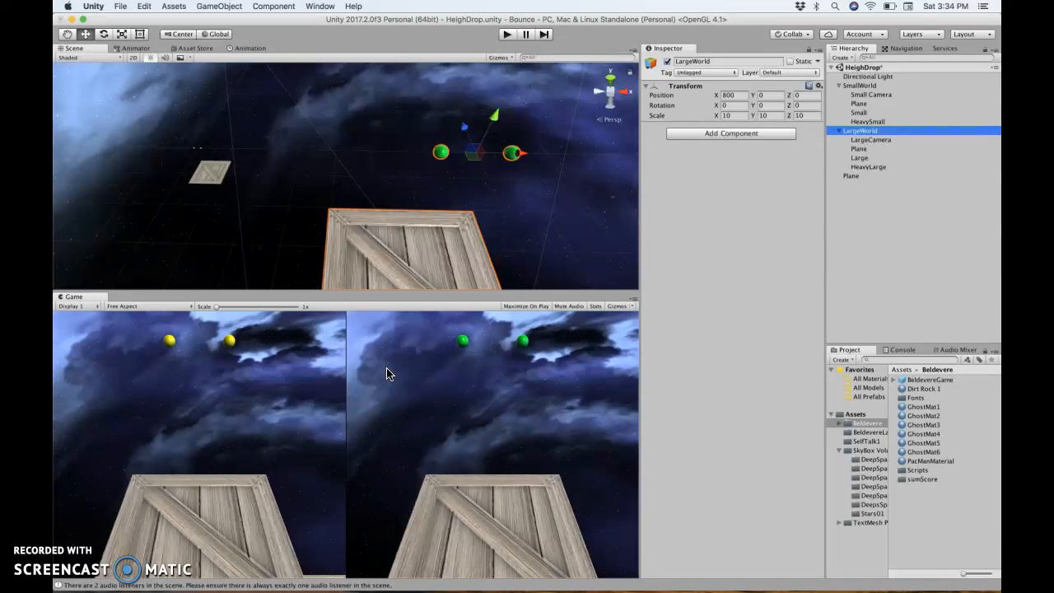
- Run the scene and compare how the balls fall and bounce in the small and large worlds
left_click(507, 34)
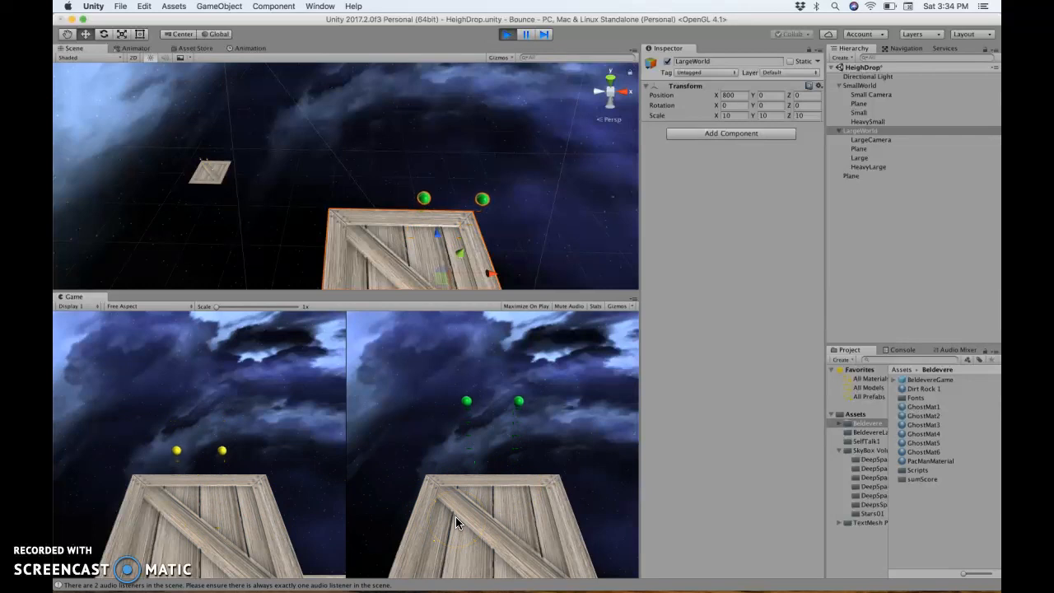
left_click(487, 514)
left_click(231, 508)
left_click(494, 511)
left_click(219, 516)
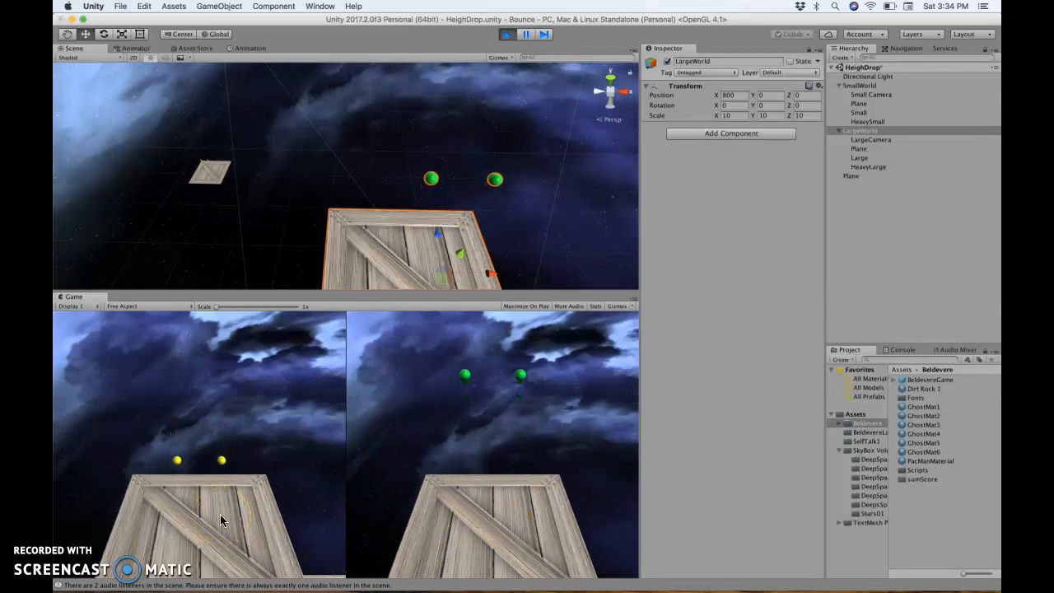
- With the scene running, compare the rigidbody mass of Small with HeavySmall, and of Large with HeavyLarge
left_click(417, 485)
left_click(486, 513)
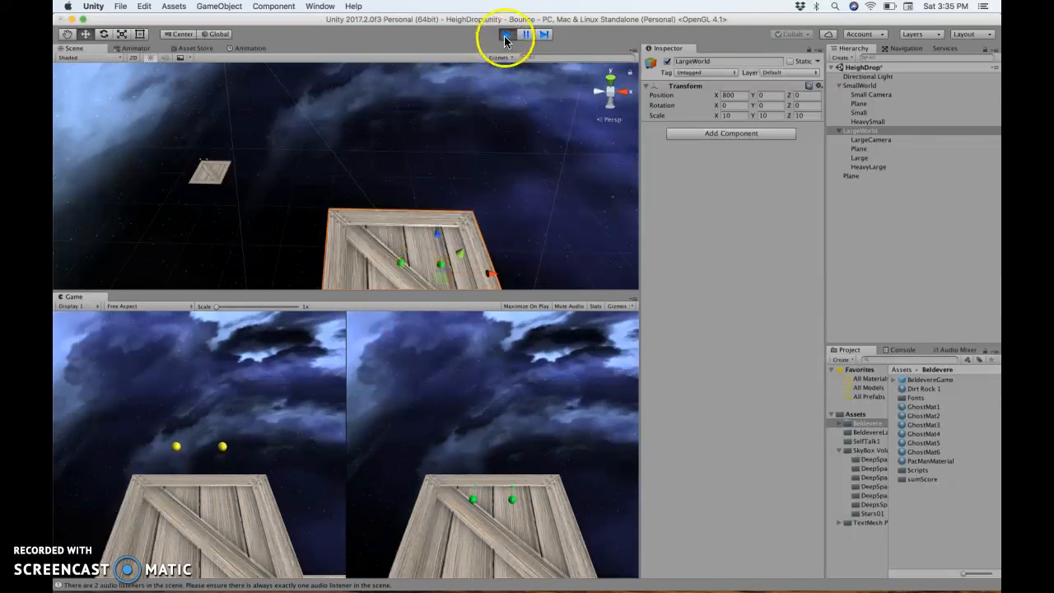
left_click(868, 122)
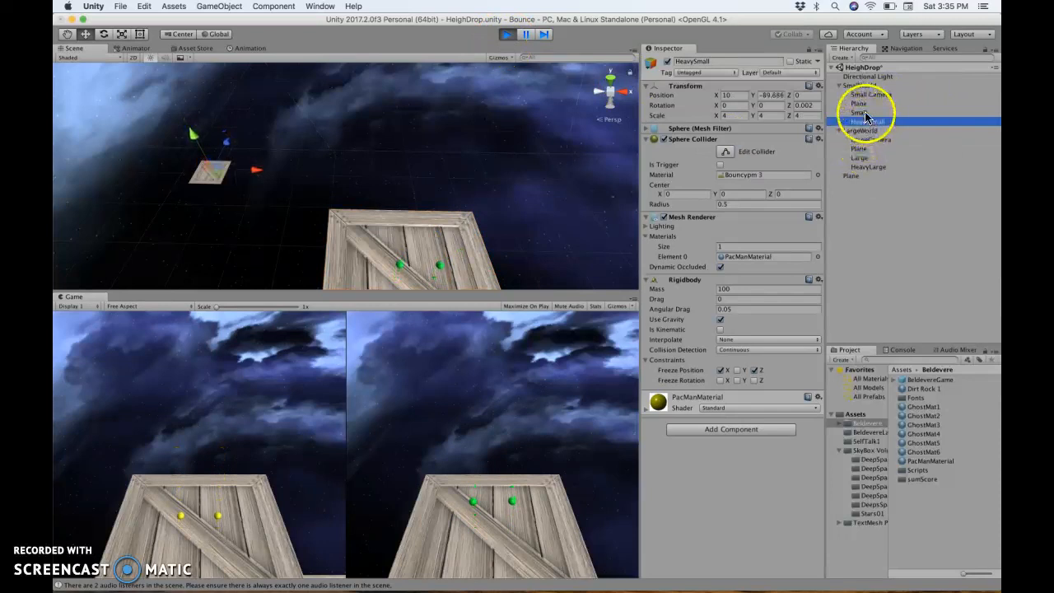
left_click(861, 112)
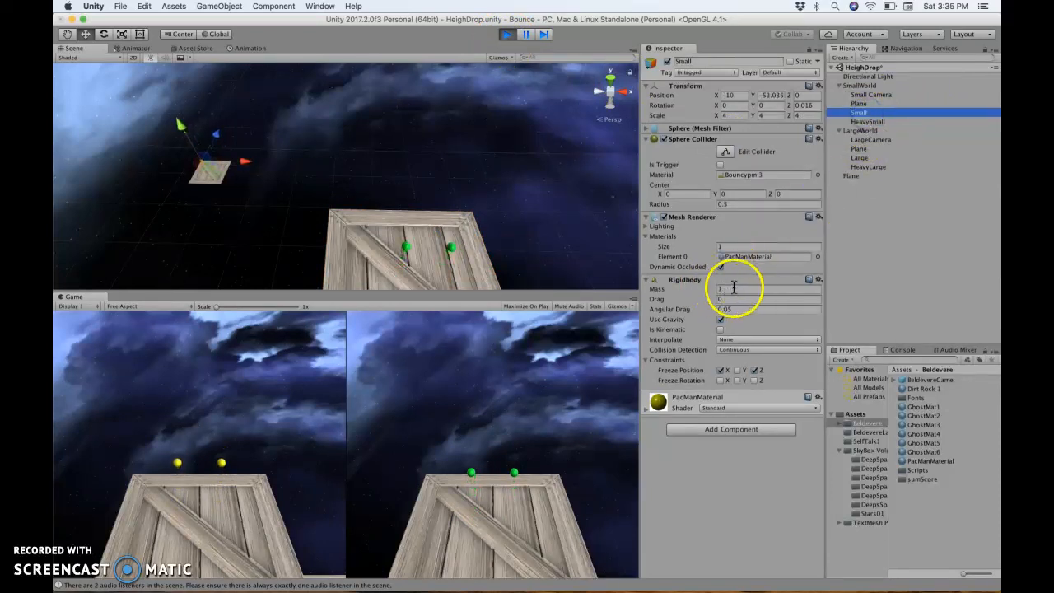
left_click(866, 122)
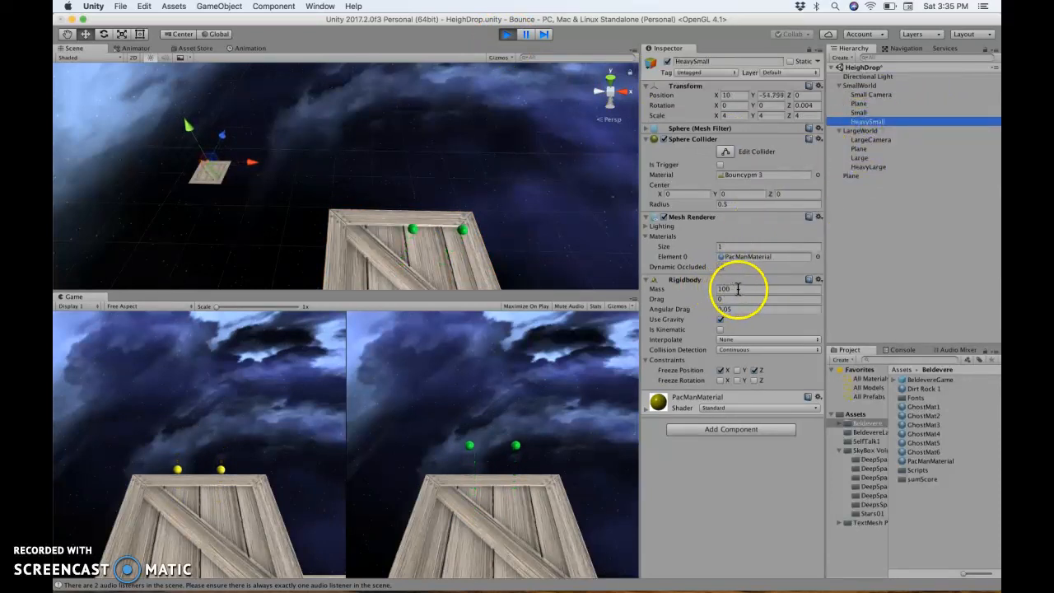
left_click(864, 157)
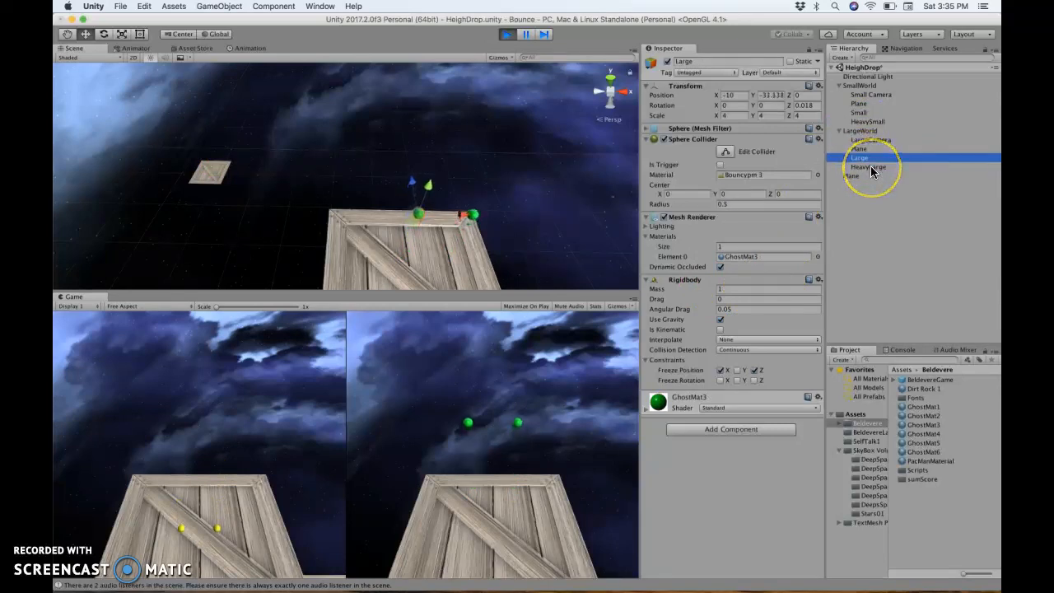
left_click(871, 168)
left_click(864, 158)
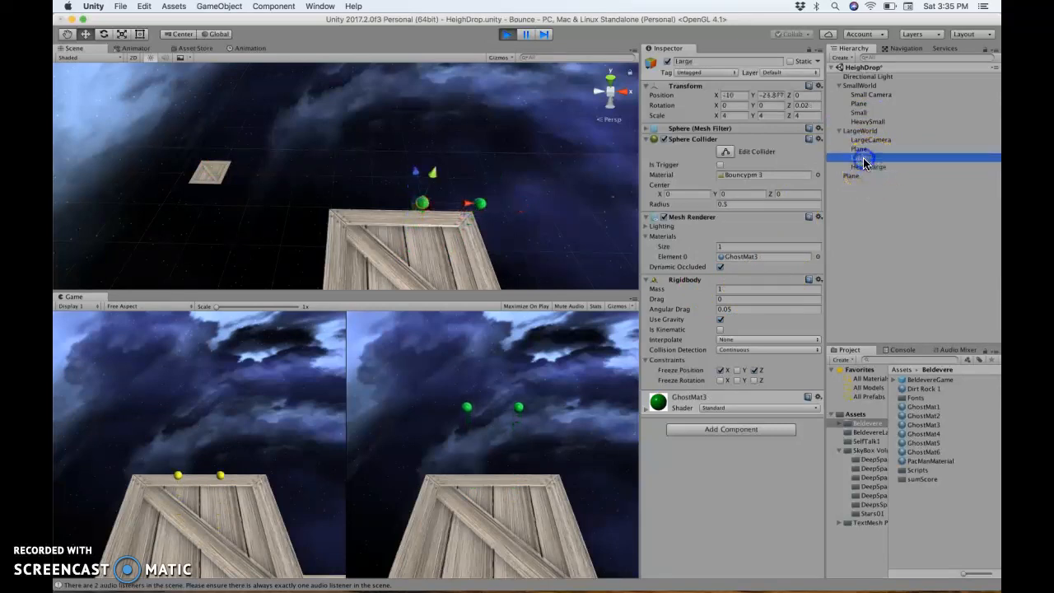
left_click(866, 168)
left_click(863, 159)
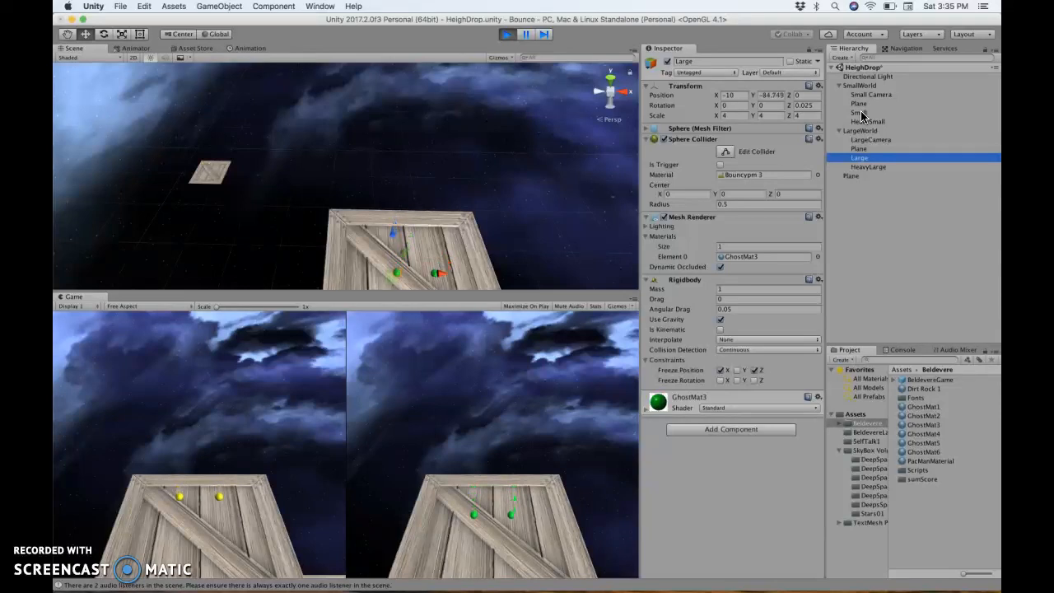
- Stop the running scene and set the rigidbody mass of the HeavySmall sphere to 10000
left_click(866, 121)
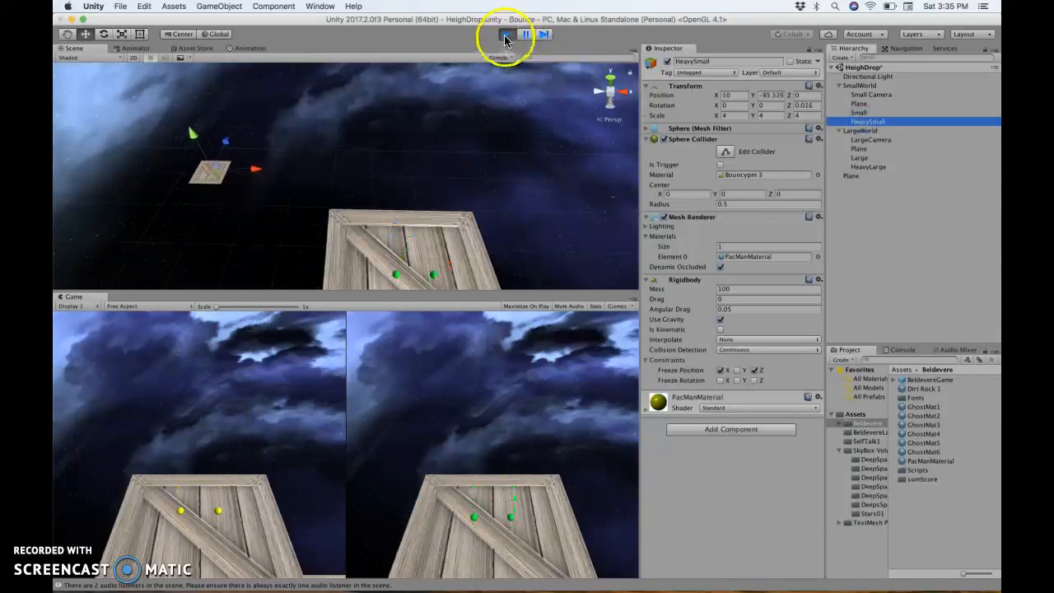
left_click(506, 35)
left_click(740, 290)
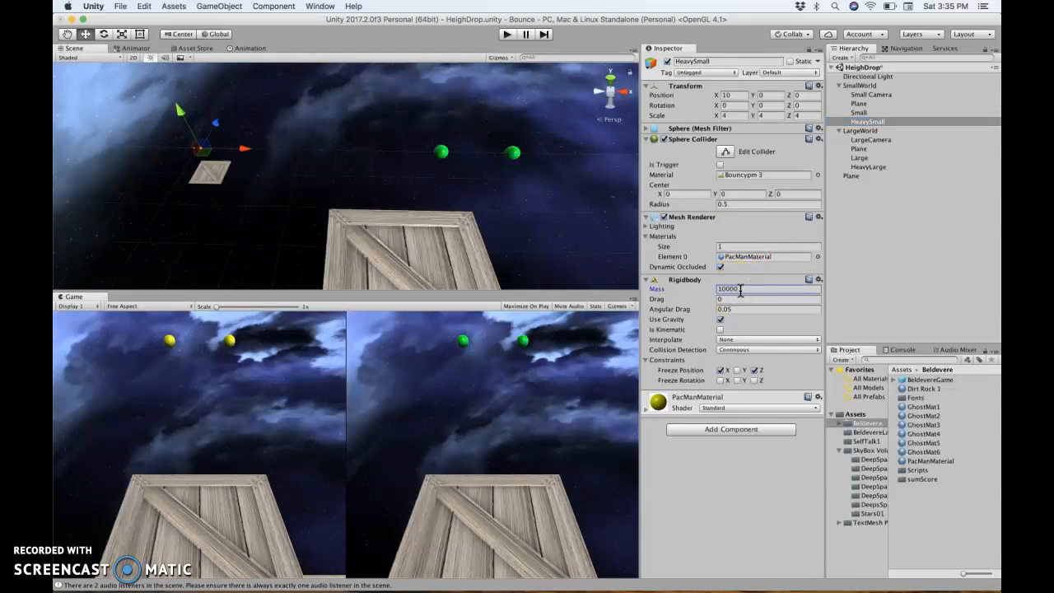
- Run the scene, compare the mass and bouncing of the Small and HeavySmall spheres, and stop the scene
left_click(506, 34)
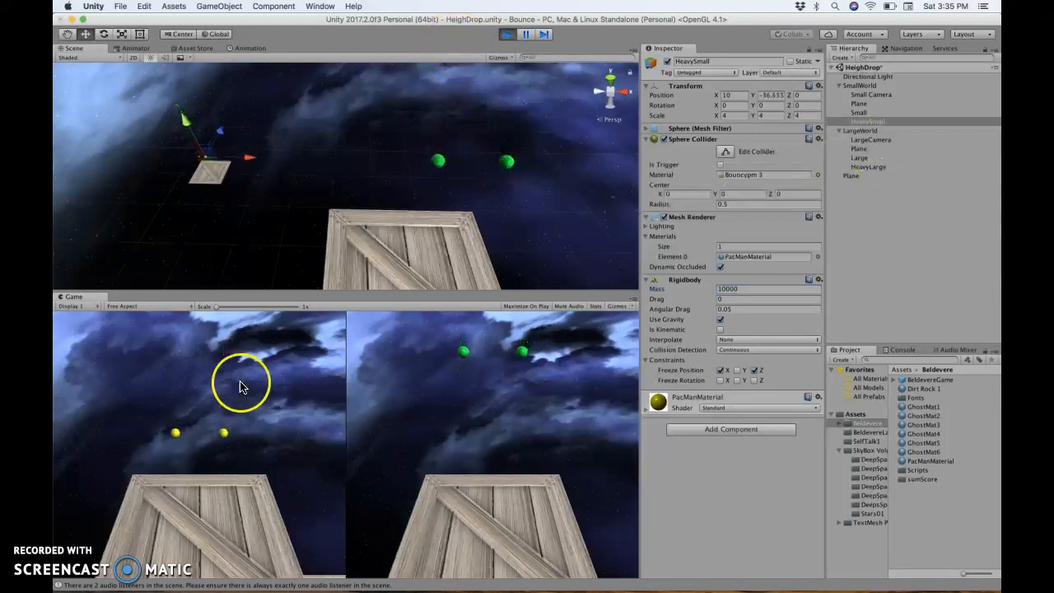
left_click(875, 112)
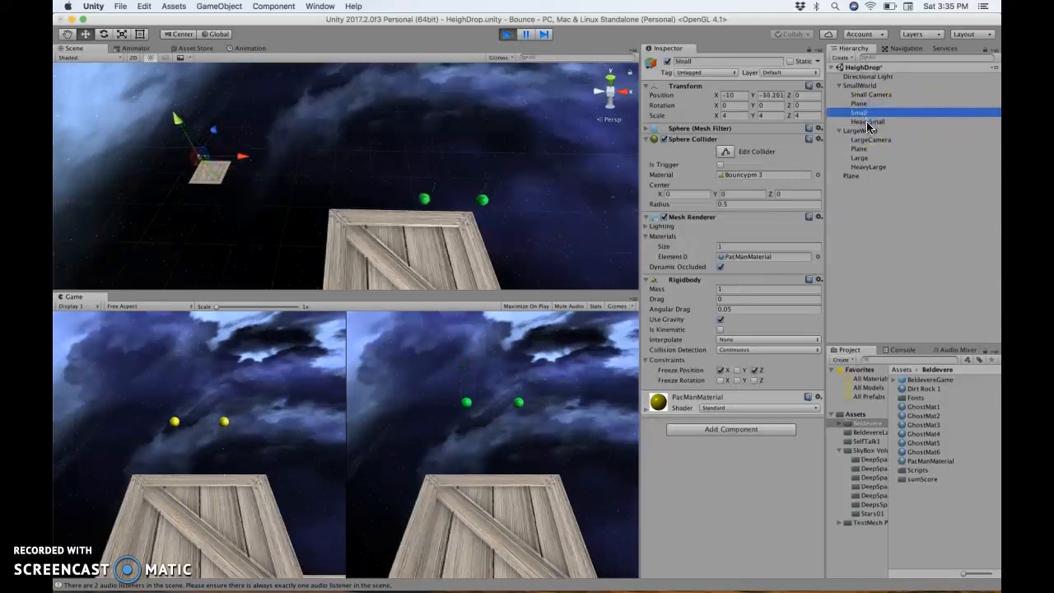
left_click(868, 122)
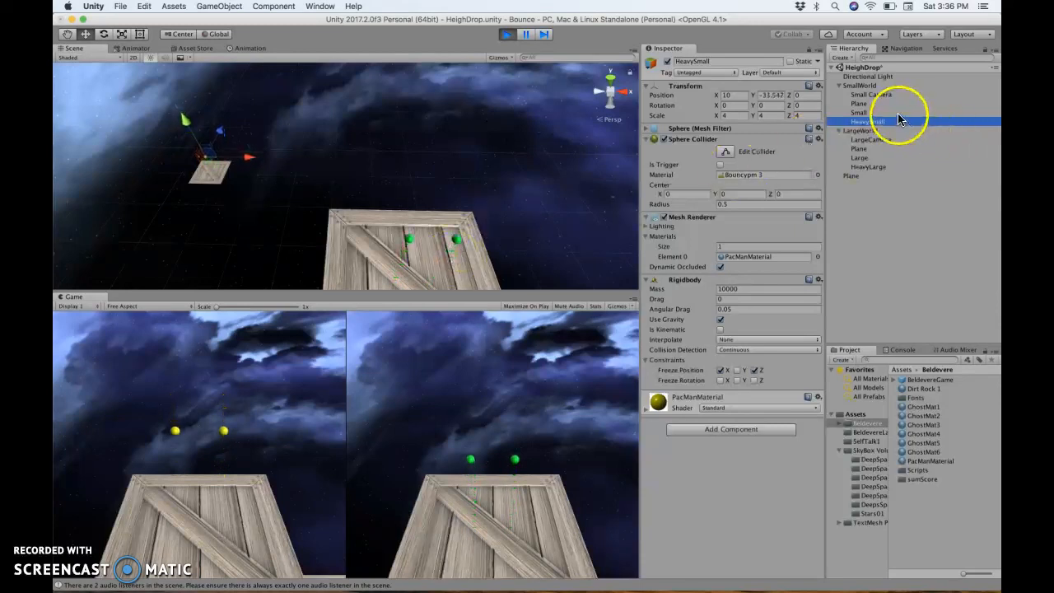
left_click(892, 114)
left_click(877, 121)
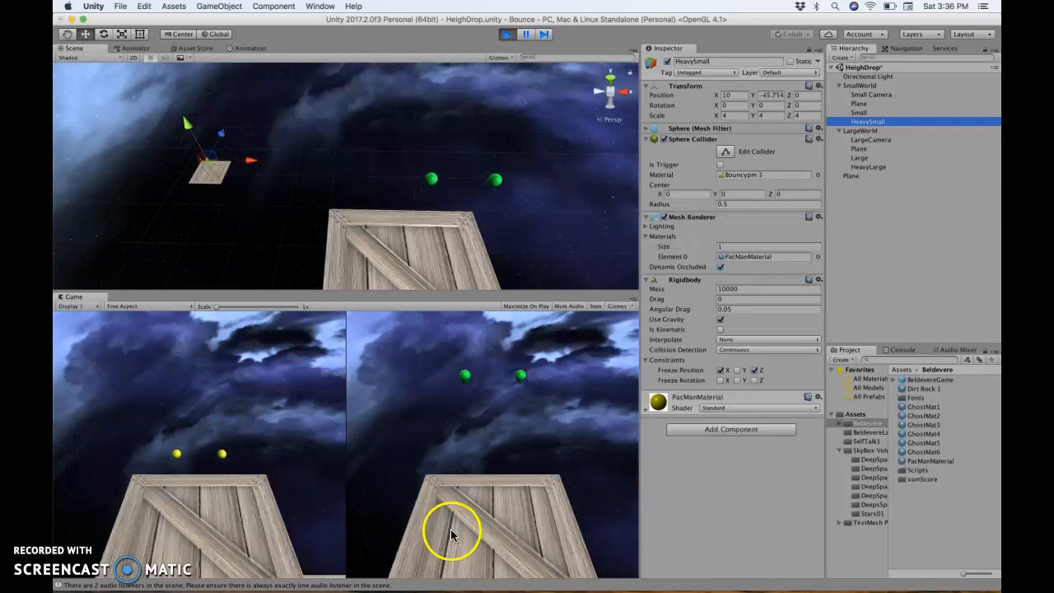
left_click(506, 33)
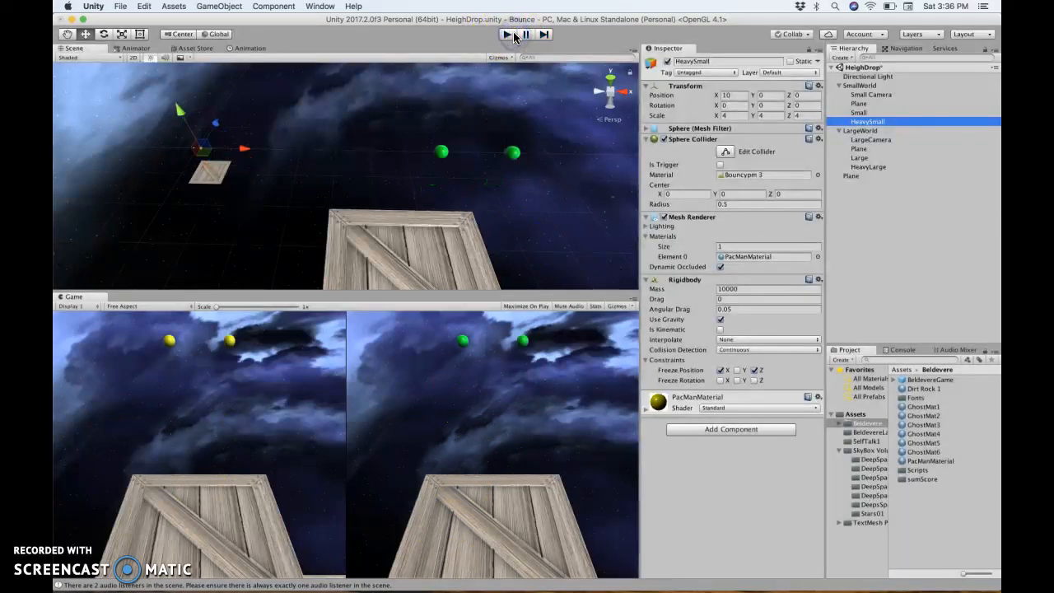